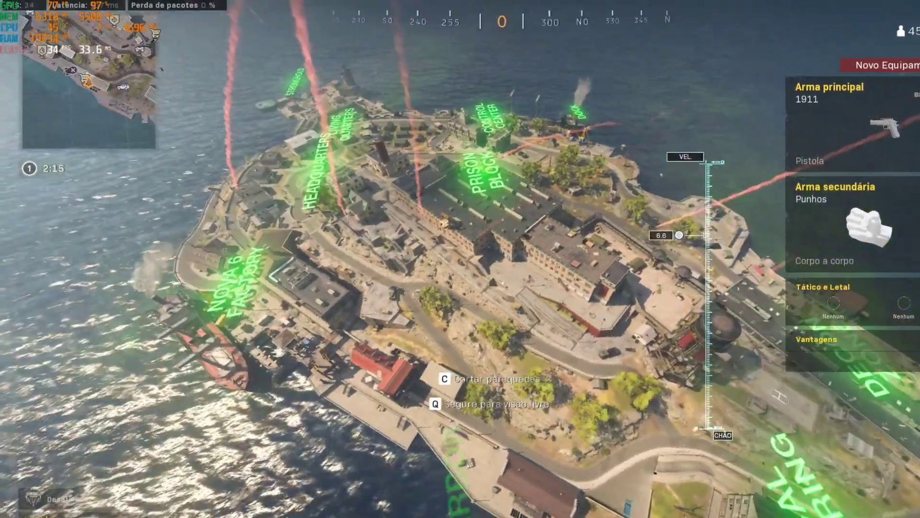
pyautogui.press('c')
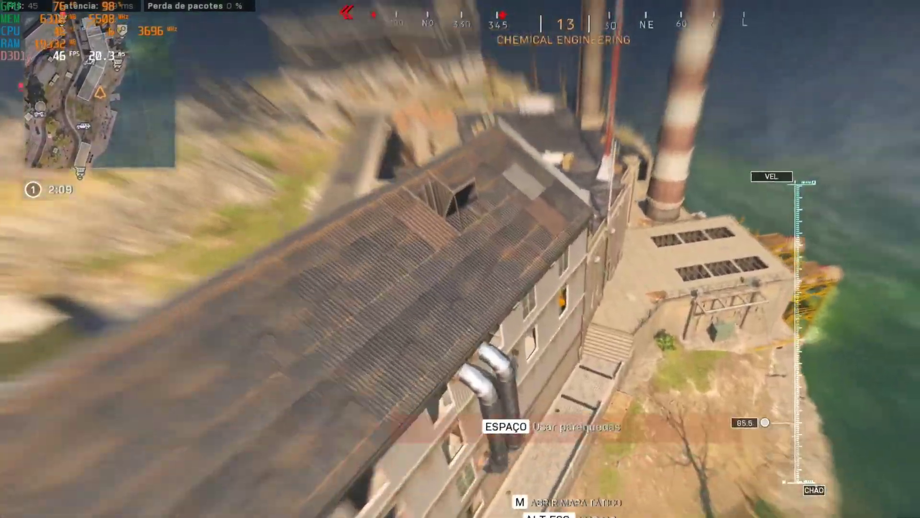
pyautogui.press('space')
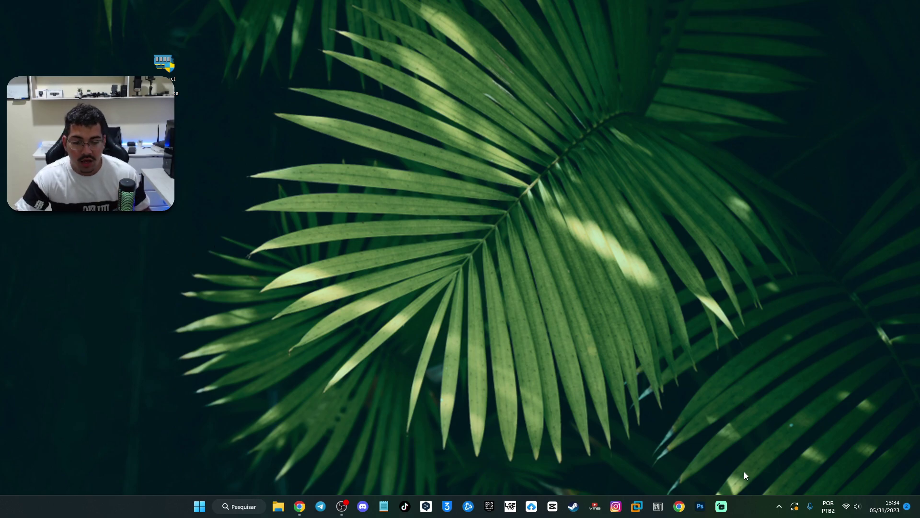
# - Open Task Manager and show its performance view to check the computer's memory usage
pyautogui.rightClick(749, 505)
pyautogui.click(761, 470)
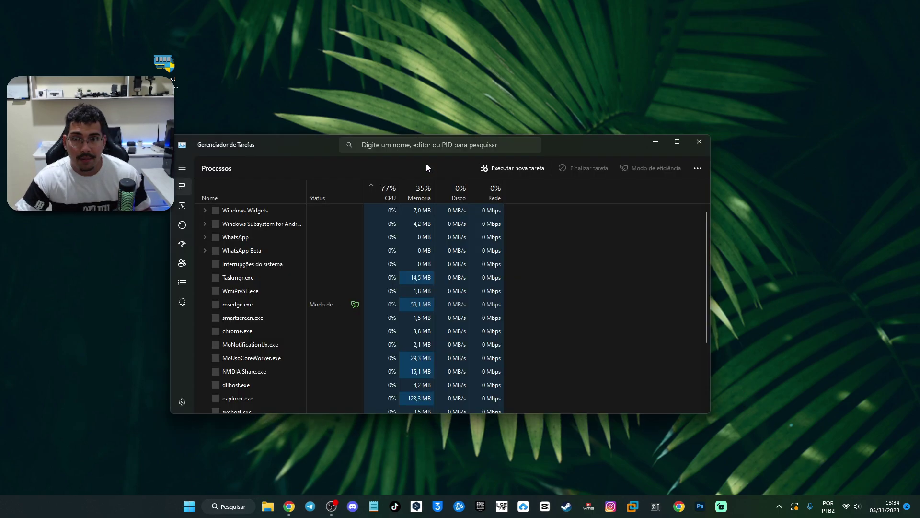
pyautogui.moveTo(301, 150); pyautogui.dragTo(402, 135)
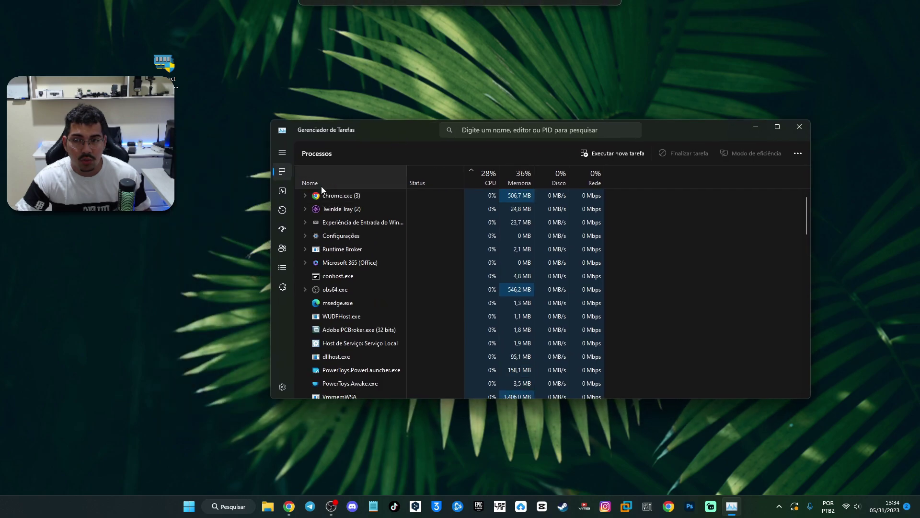
pyautogui.click(282, 193)
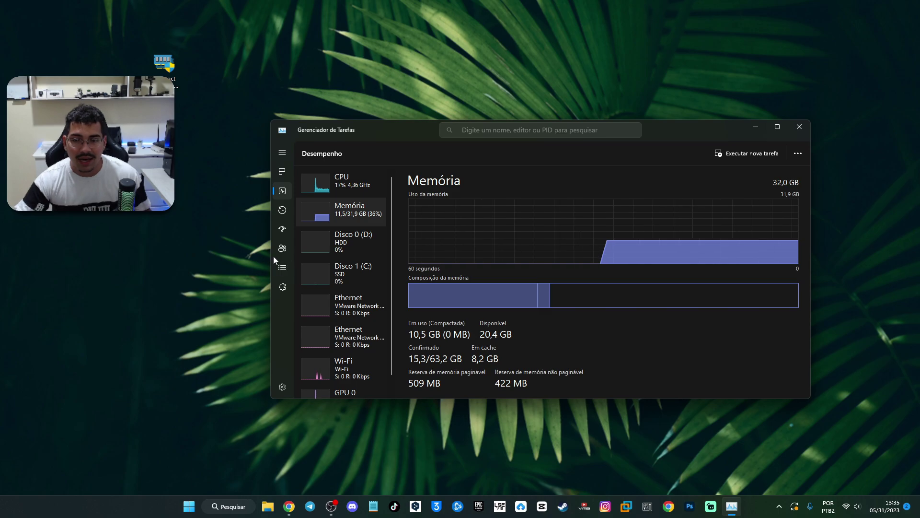
# - Examine the memory used by each running process in Task Manager's details list, including vmmemWSA, and close Task Manager
pyautogui.click(282, 267)
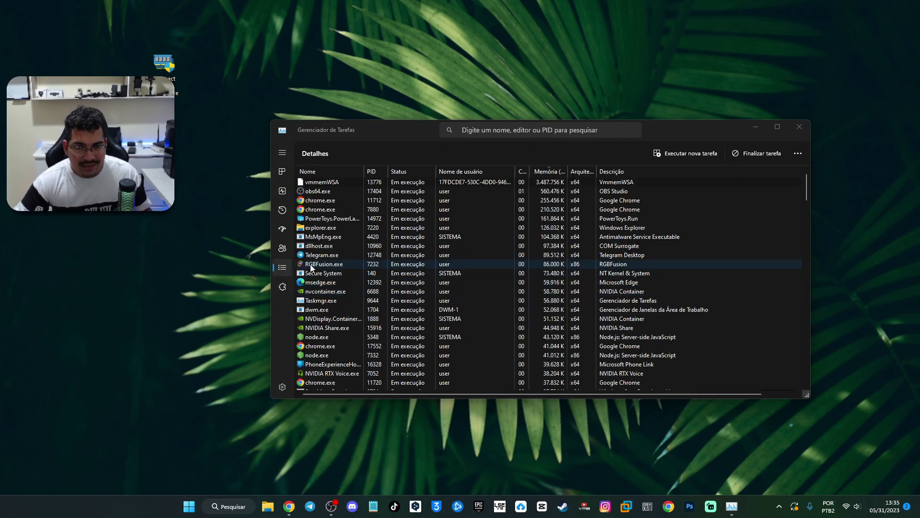
pyautogui.click(310, 184)
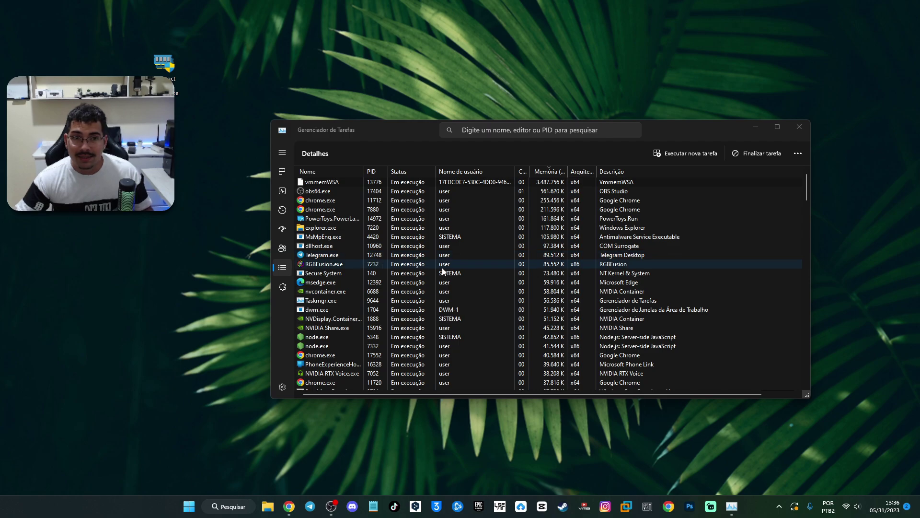
pyautogui.hotkey('alt', 'F4')
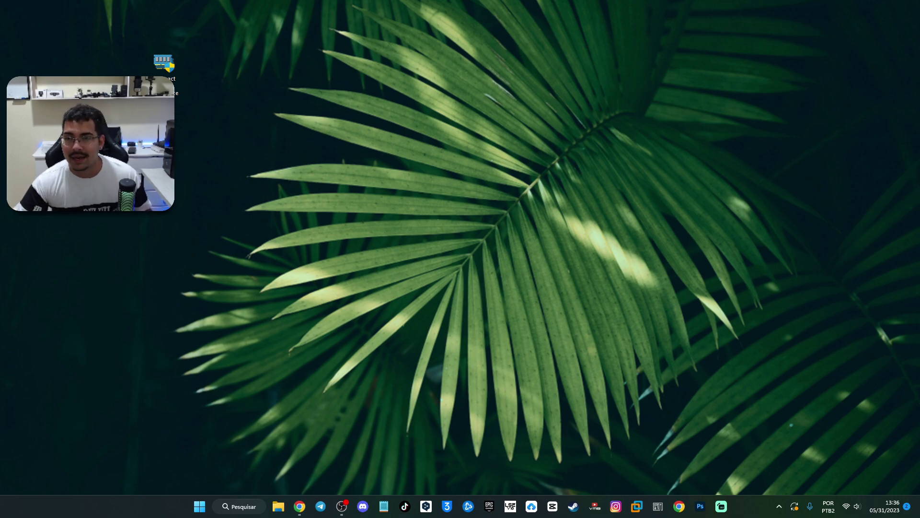
# - Launch Compact RAM Cleaner from the desktop with administrator permission and reposition its window
pyautogui.doubleClick(163, 63)
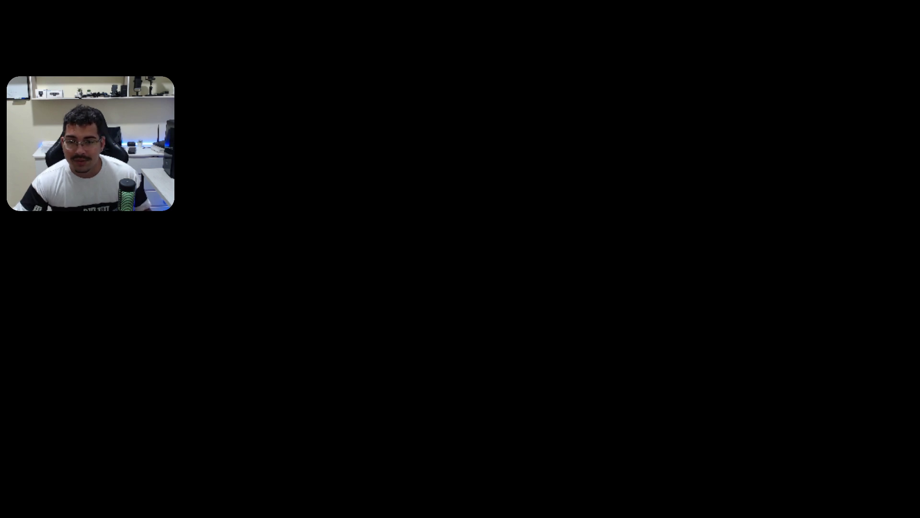
pyautogui.hotkey('alt', 'y')
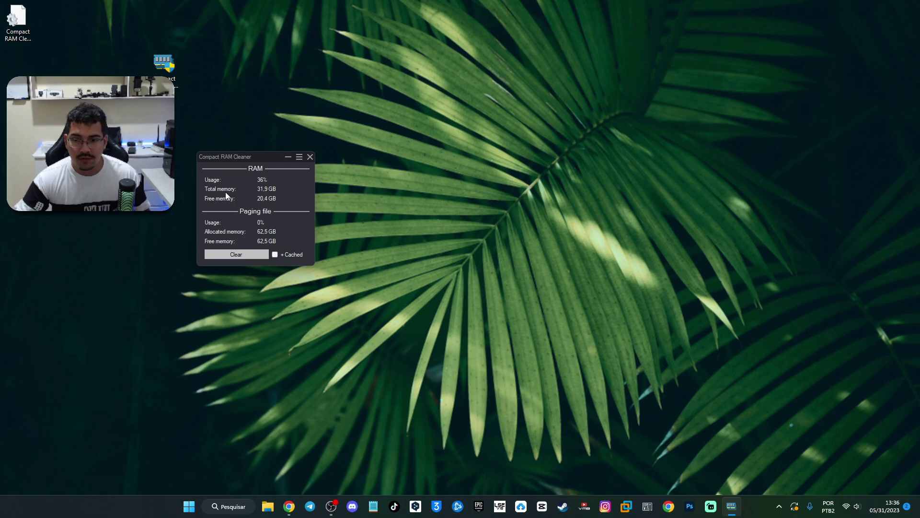
pyautogui.moveTo(250, 158); pyautogui.dragTo(207, 152)
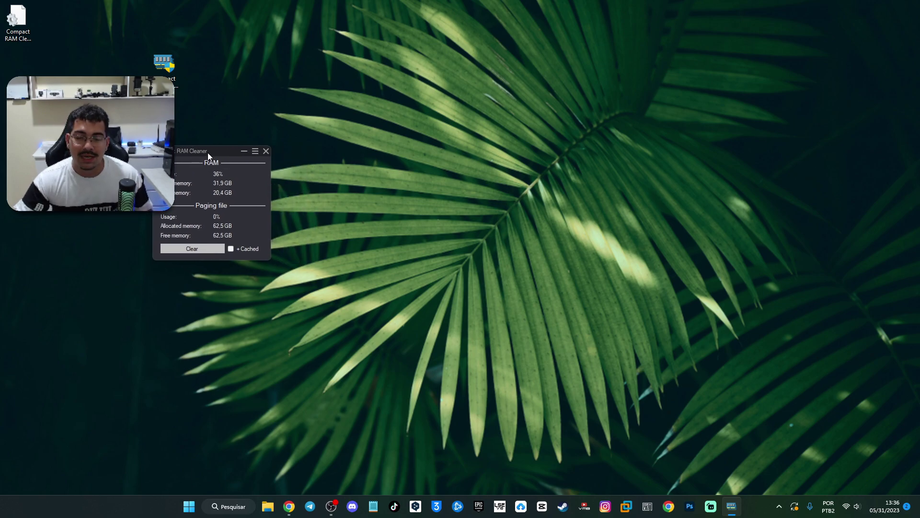
# - Display Task Manager's memory performance graph beside the RAM cleaner and clear the memory with cached data included
pyautogui.rightClick(756, 505)
pyautogui.click(769, 469)
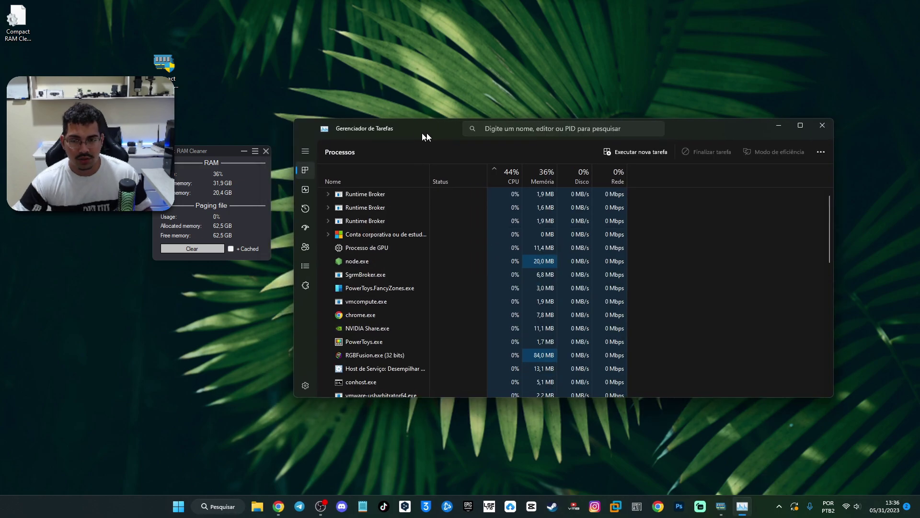
pyautogui.moveTo(427, 133); pyautogui.dragTo(468, 134)
pyautogui.click(348, 191)
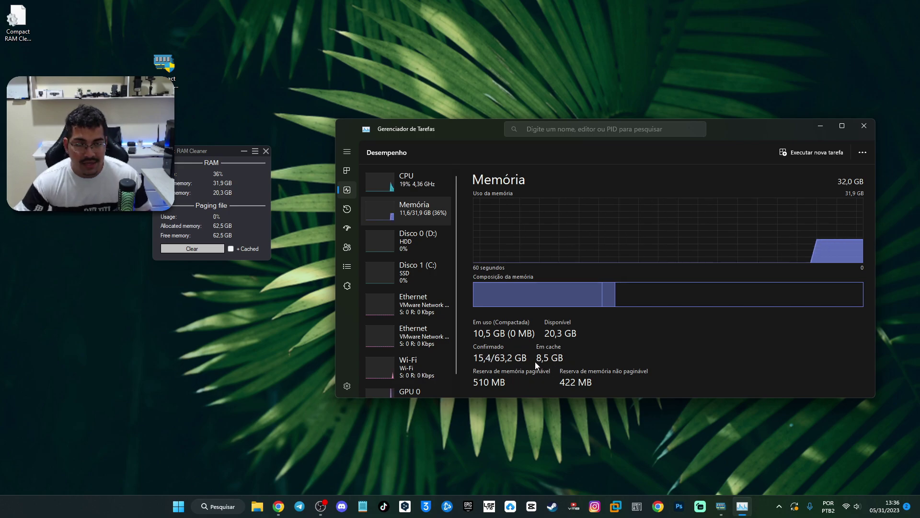
pyautogui.click(235, 249)
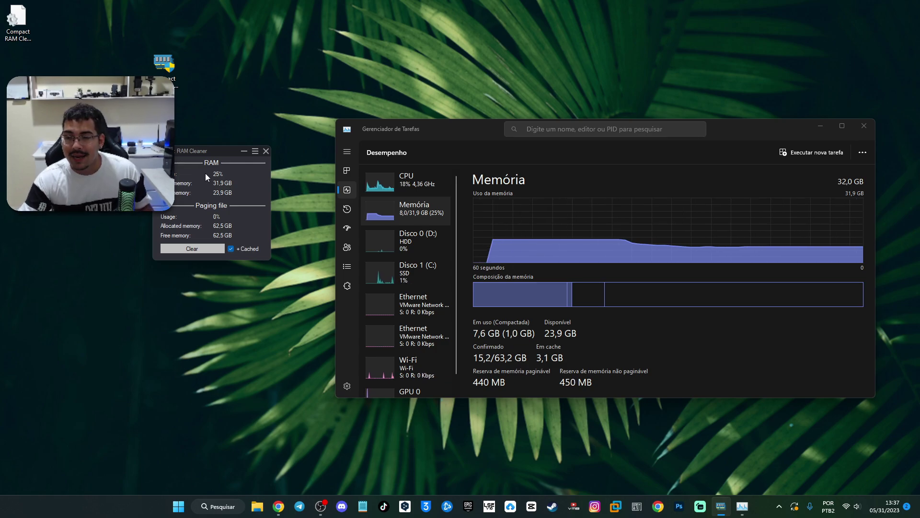
# - Turn on Disable notification, Start at OS boot and Run cleanup on startup in the RAM cleaner's settings
pyautogui.click(255, 152)
pyautogui.moveTo(453, 190); pyautogui.dragTo(220, 282)
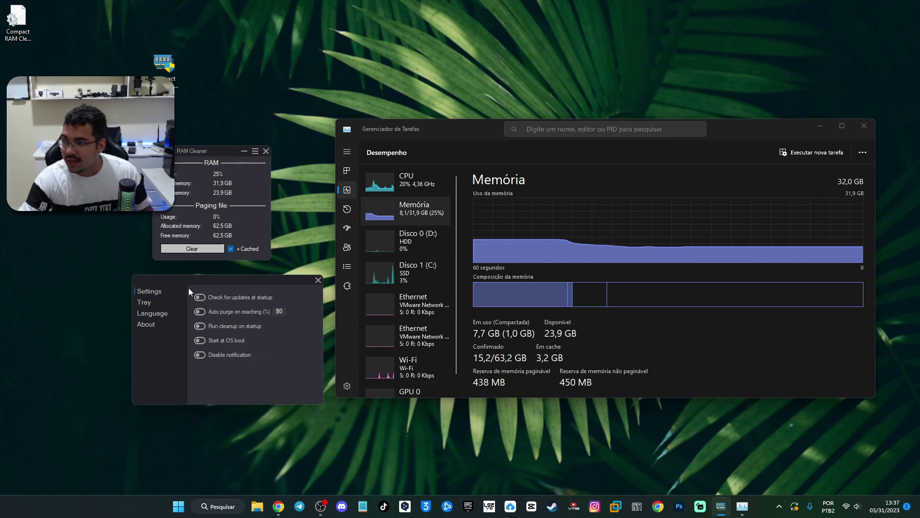
pyautogui.moveTo(208, 286); pyautogui.dragTo(224, 285)
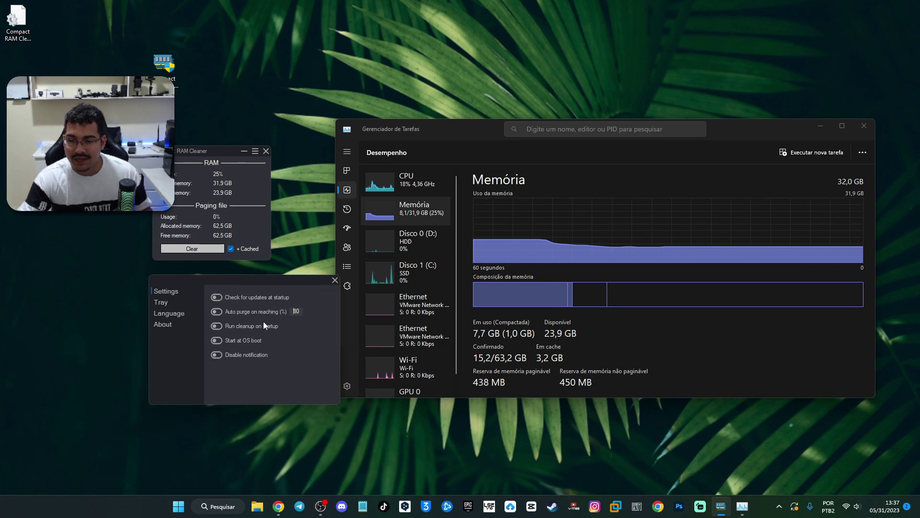
pyautogui.click(216, 354)
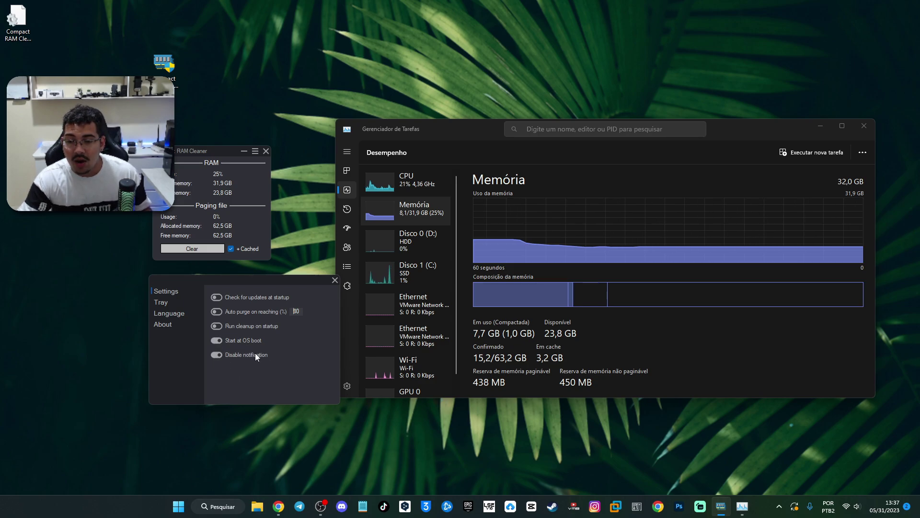
pyautogui.click(216, 340)
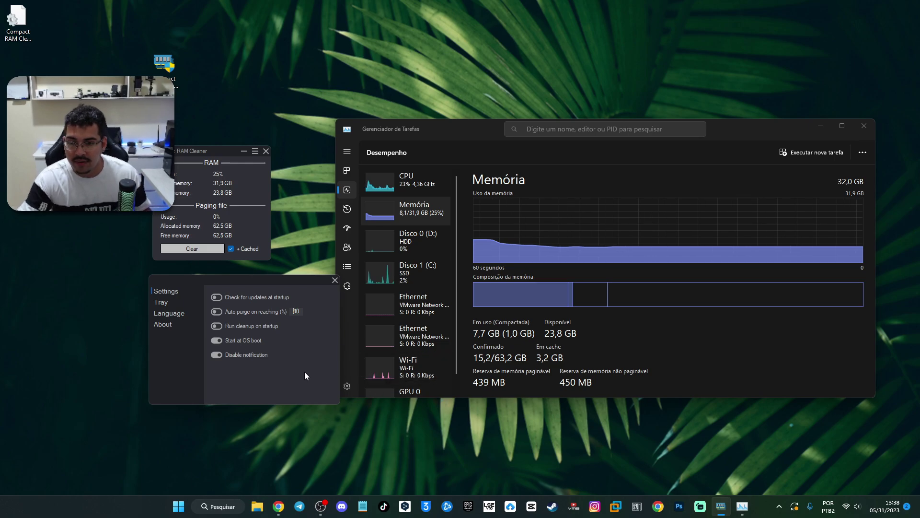
pyautogui.click(217, 325)
# - Set the RAM cleaner's auto purge threshold to 24% and enable auto purging
pyautogui.click(216, 312)
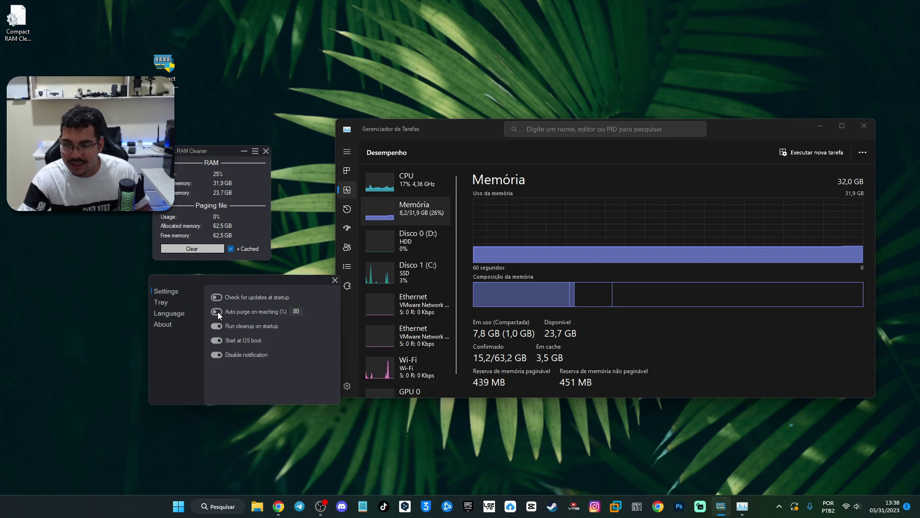
pyautogui.doubleClick(296, 311)
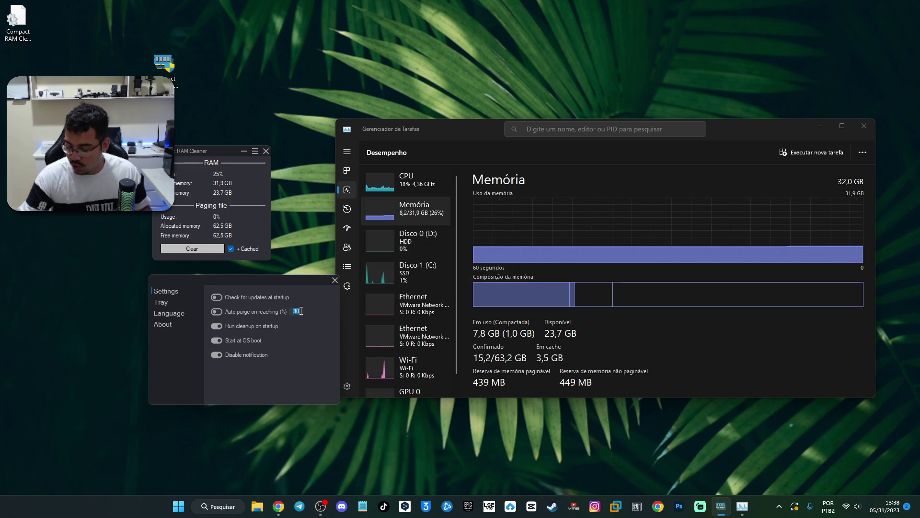
pyautogui.write('4')
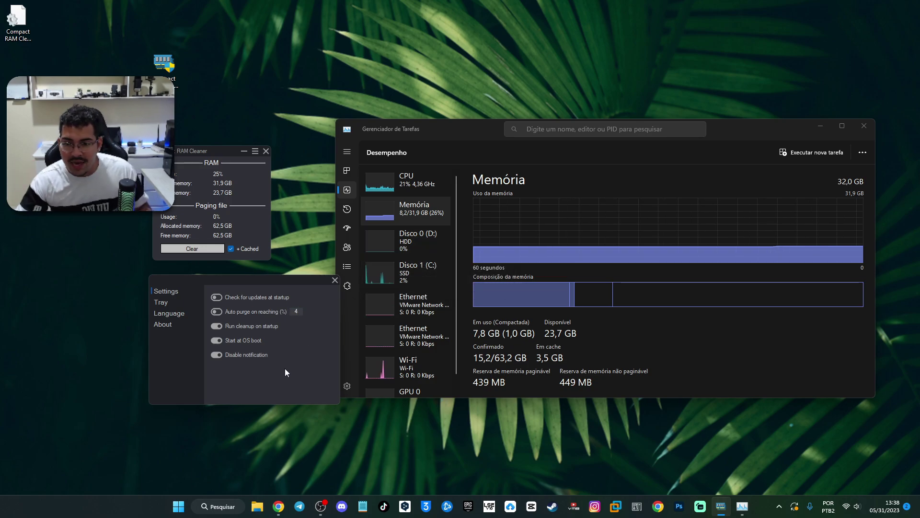
pyautogui.press('Left')
pyautogui.write('2')
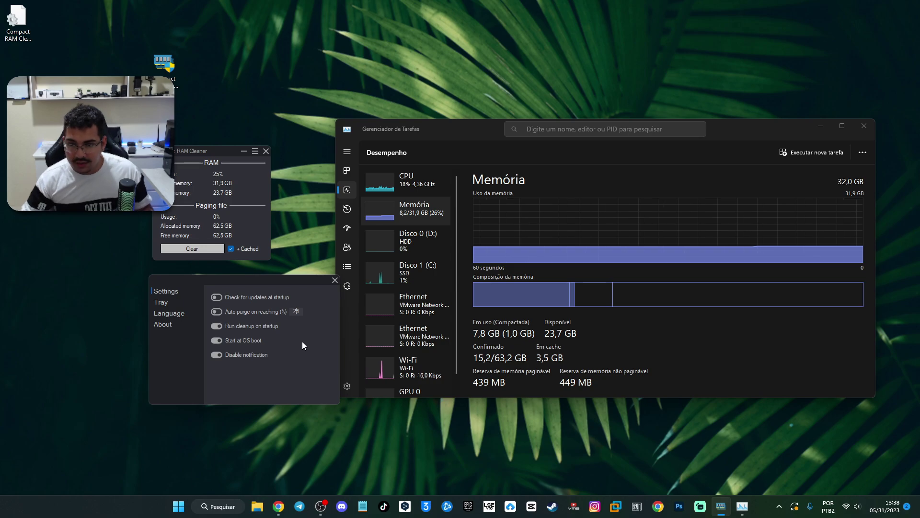
pyautogui.click(216, 312)
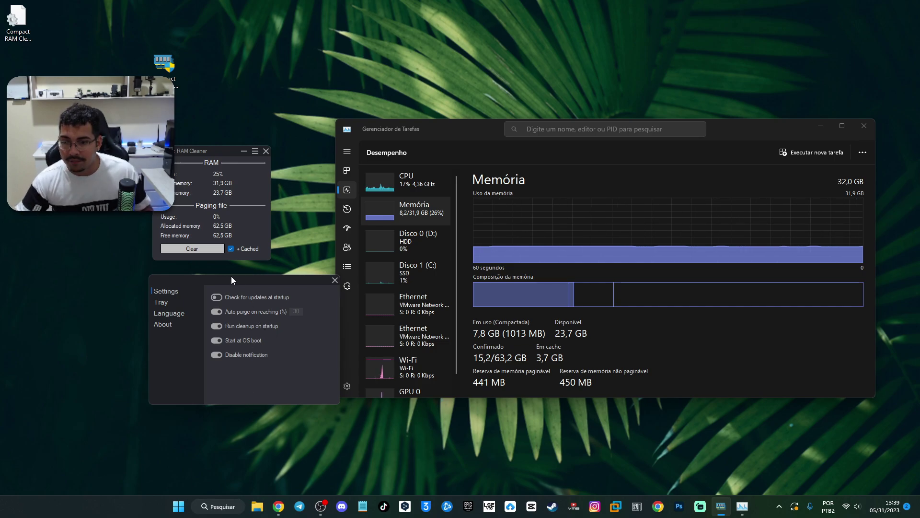
# - Review the cleaner's tray theme and language options, and close both its settings and its main window
pyautogui.click(163, 303)
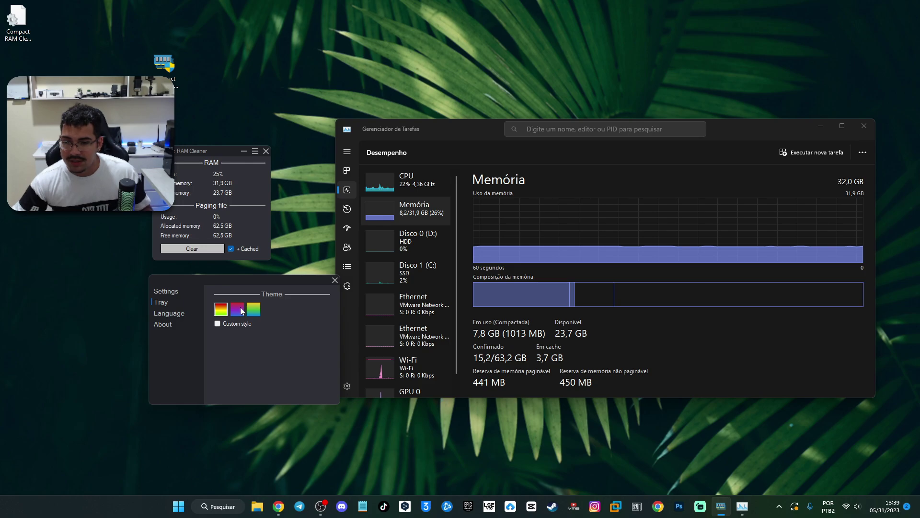
pyautogui.click(176, 312)
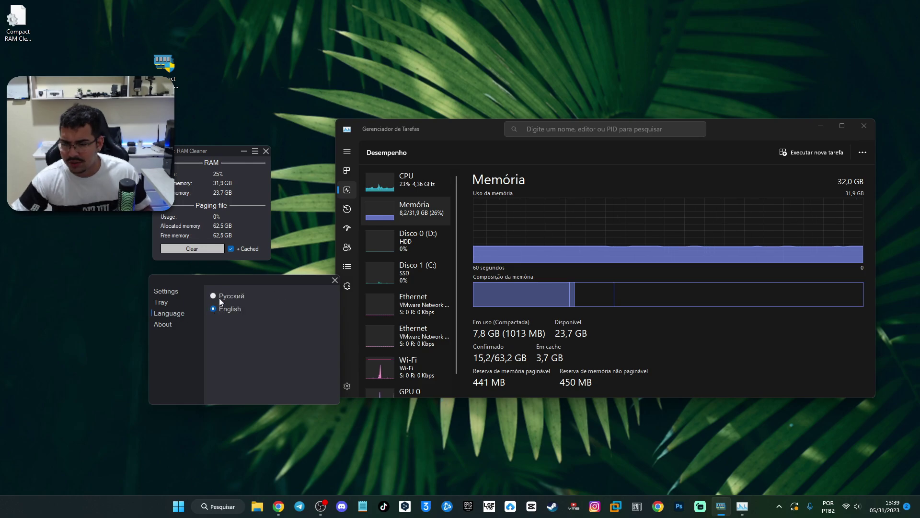
pyautogui.click(171, 292)
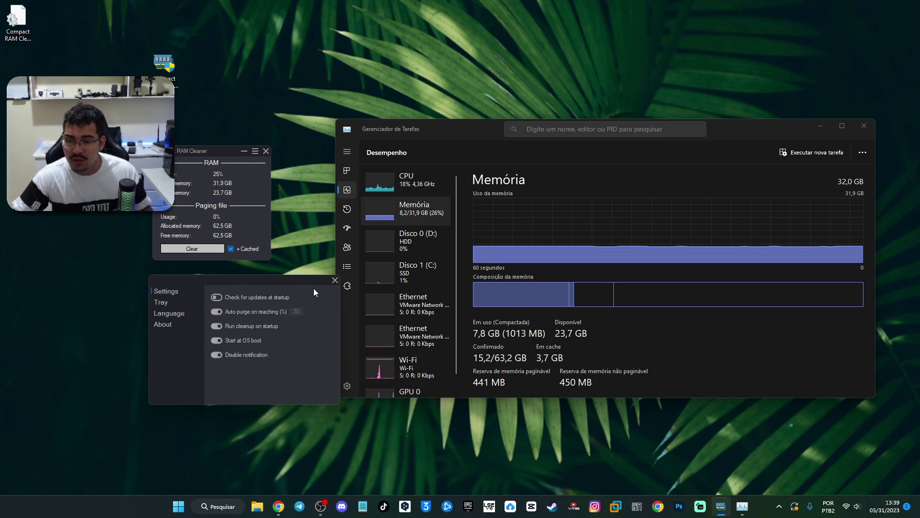
pyautogui.click(334, 280)
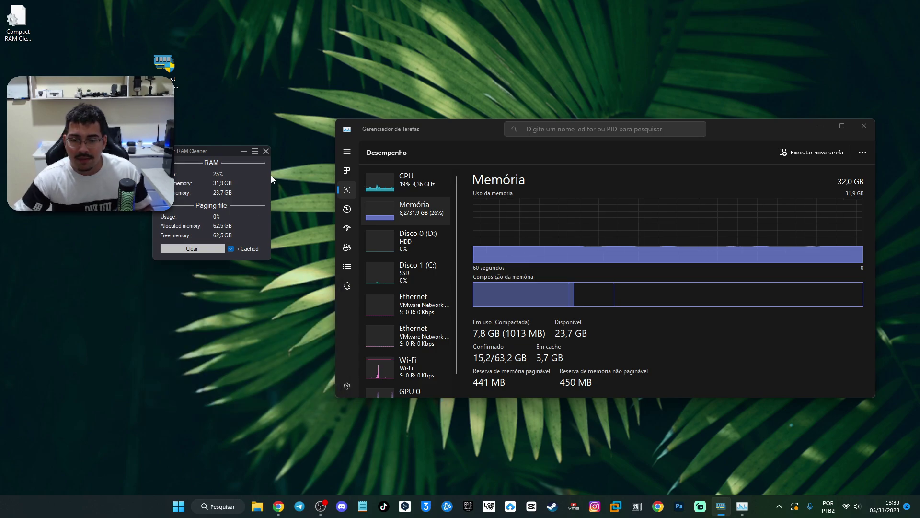
pyautogui.click(266, 151)
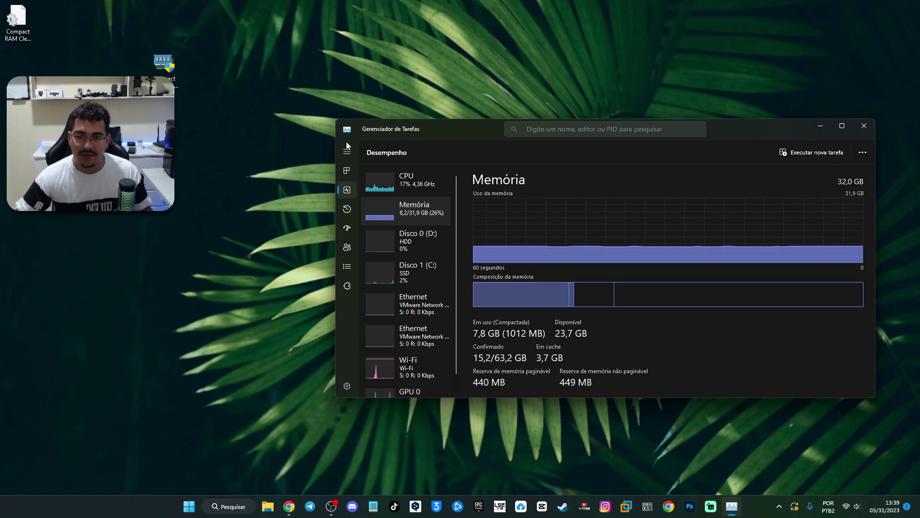
# - Check the hidden tray icons and examine the memory used by each process in Task Manager's details list
pyautogui.click(779, 506)
pyautogui.click(517, 390)
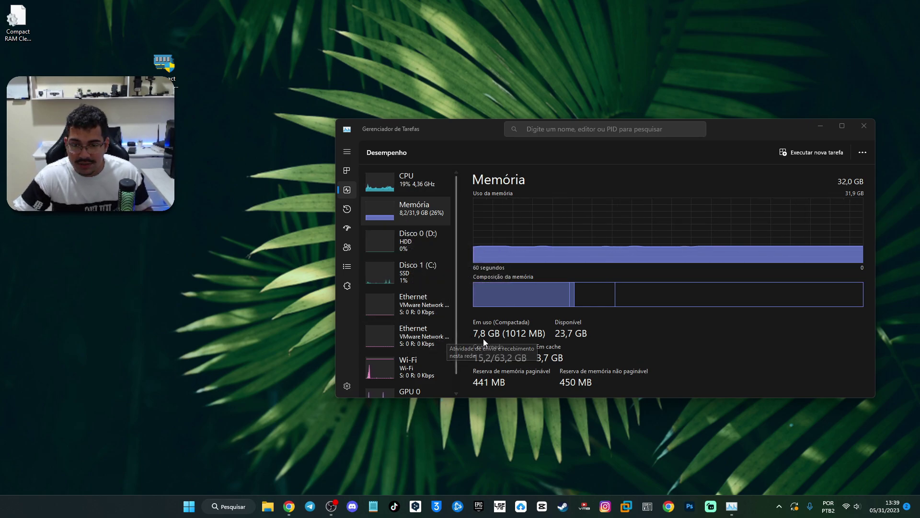
pyautogui.click(347, 266)
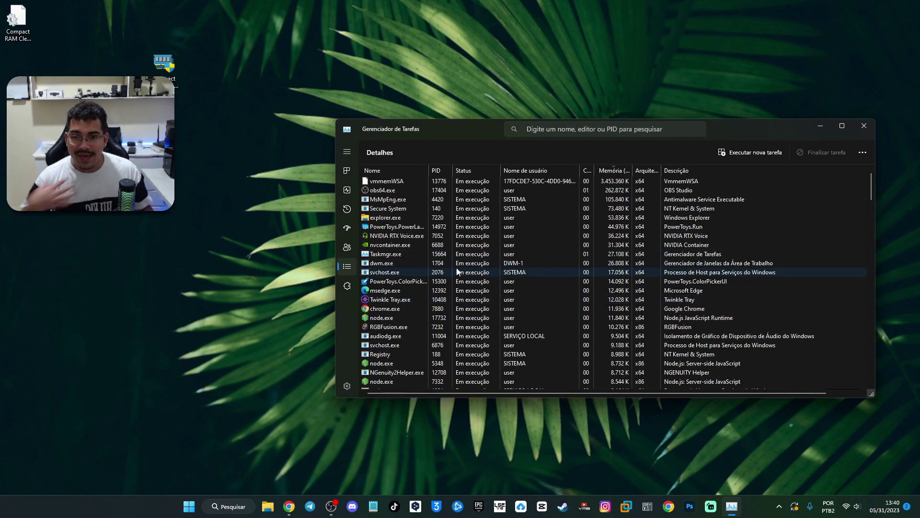